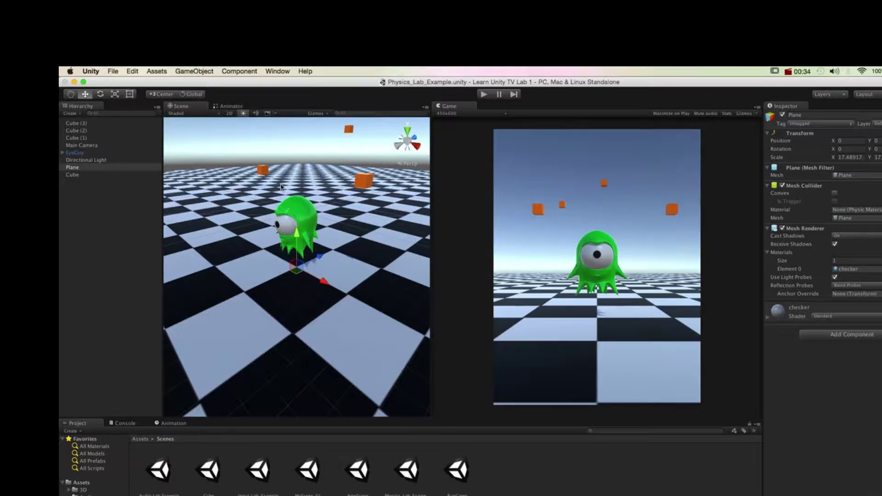
Run the game in Play mode and move the green character around the checkered floor to test its movement
{"action": "left_click_drag", "start_coordinate": [286, 220], "coordinate": [459, 171], "text": "alt"}
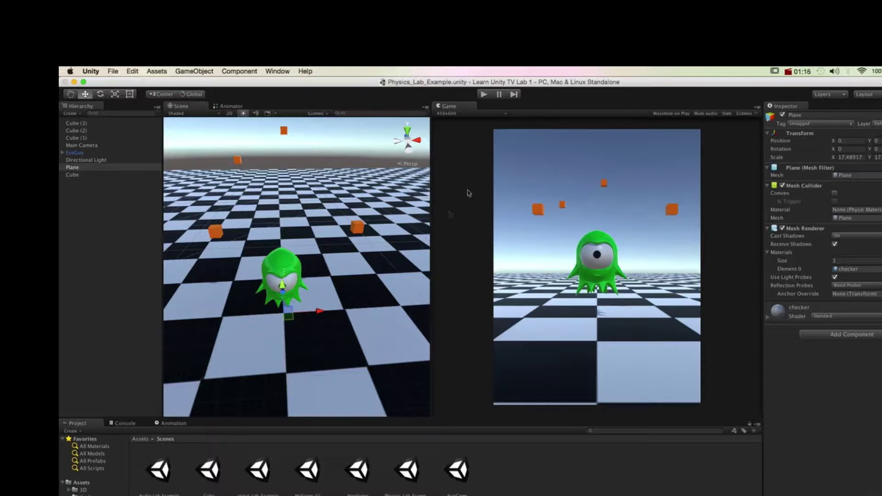
{"action": "left_click", "coordinate": [484, 95]}
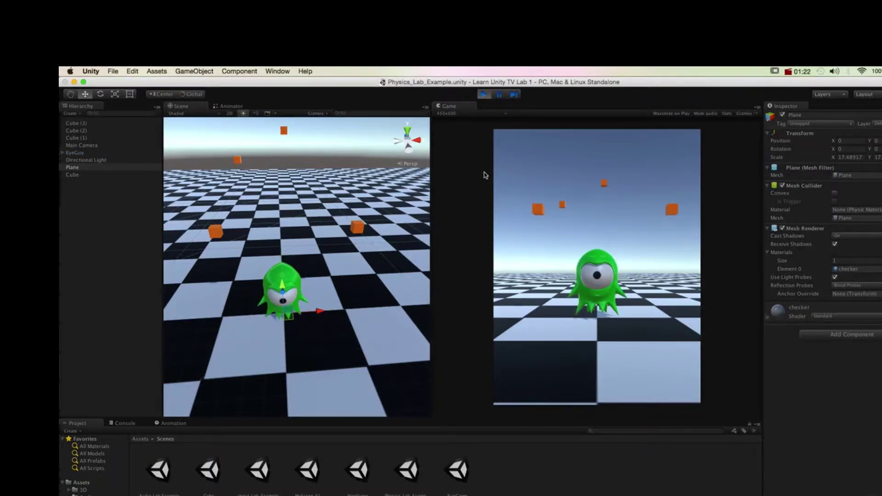
{"action": "key", "text": "Up"}
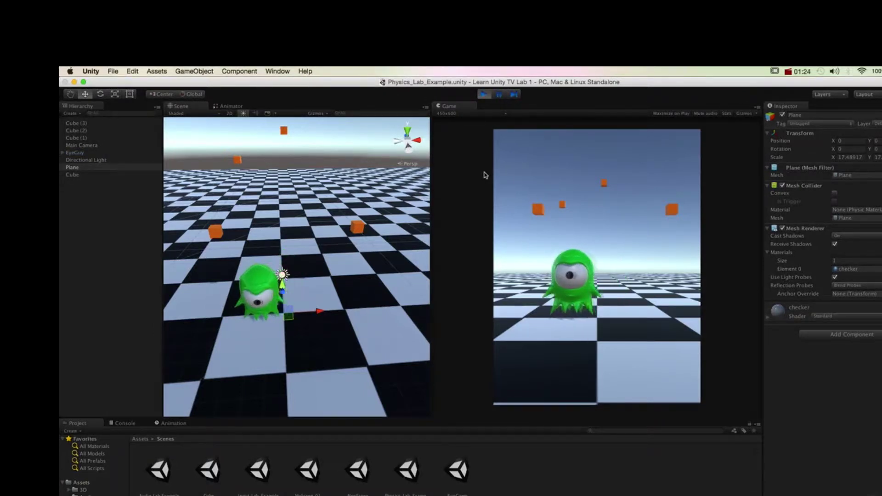
{"action": "key", "text": "Down"}
{"action": "key", "text": "Right"}
{"action": "key", "text": "Up"}
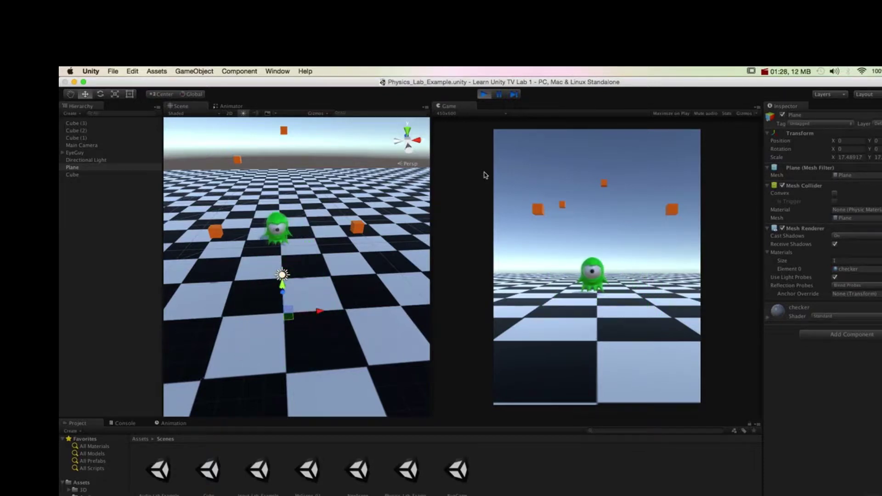
{"action": "left_click_drag", "start_coordinate": [351, 243], "coordinate": [334, 299], "text": "alt"}
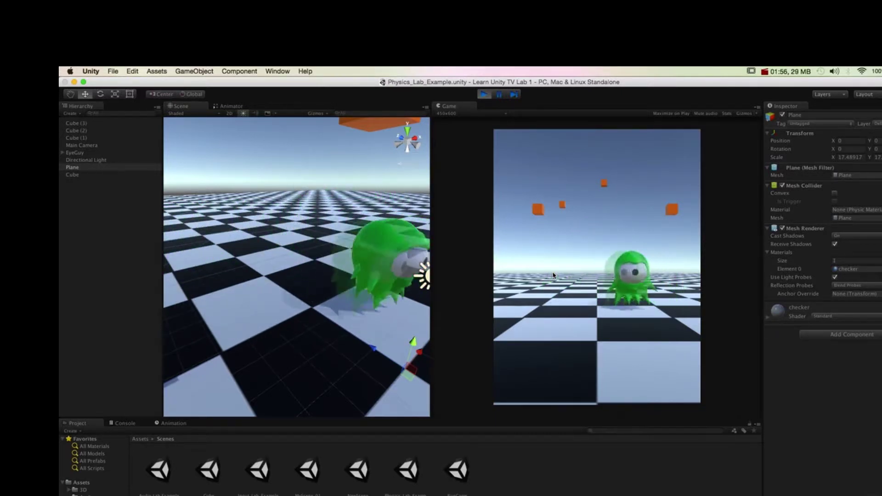
Pause the running game, view the paused character from another angle in the scene, and resume play
{"action": "left_click", "coordinate": [500, 95]}
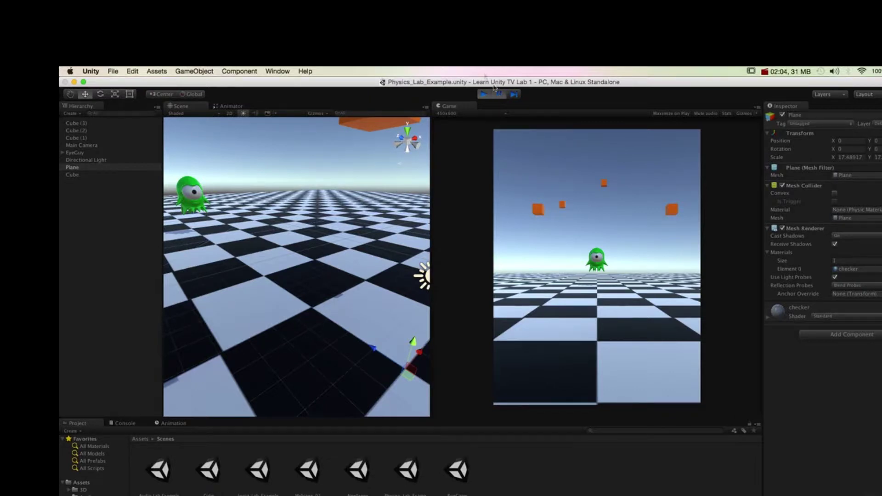
{"action": "left_click_drag", "start_coordinate": [331, 321], "coordinate": [259, 352], "text": "alt"}
{"action": "left_click", "coordinate": [499, 94]}
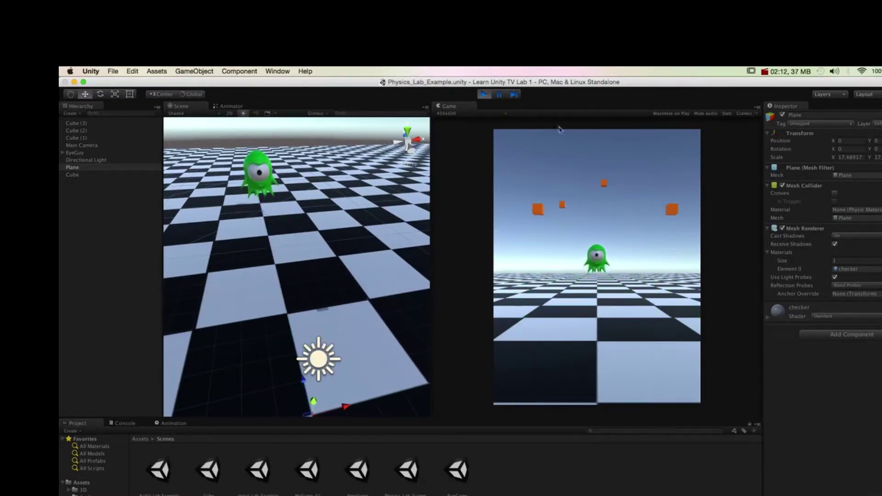
Step the game forward three frames one at a time, and resume normal play
{"action": "left_click", "coordinate": [514, 95]}
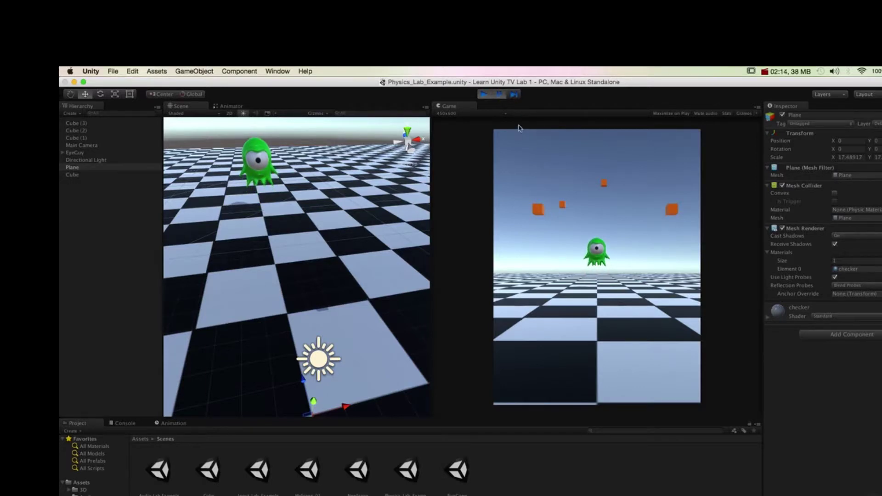
{"action": "left_click", "coordinate": [514, 96]}
{"action": "left_click", "coordinate": [514, 96]}
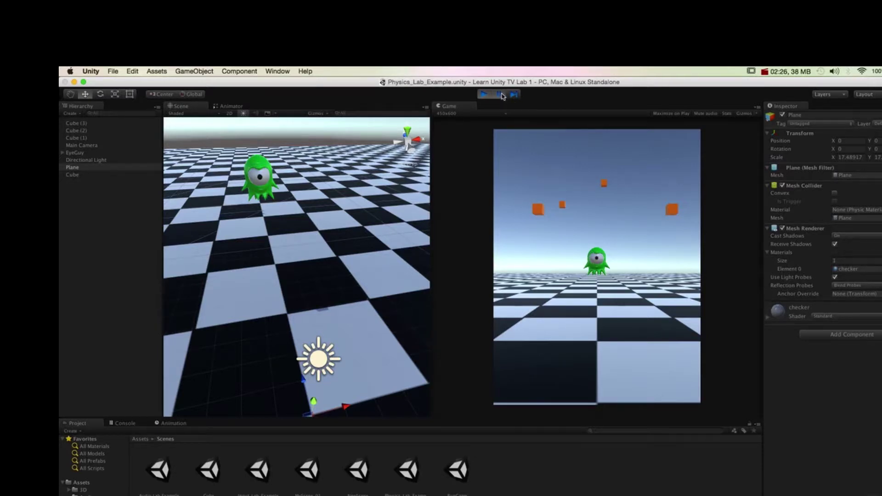
{"action": "left_click", "coordinate": [503, 96]}
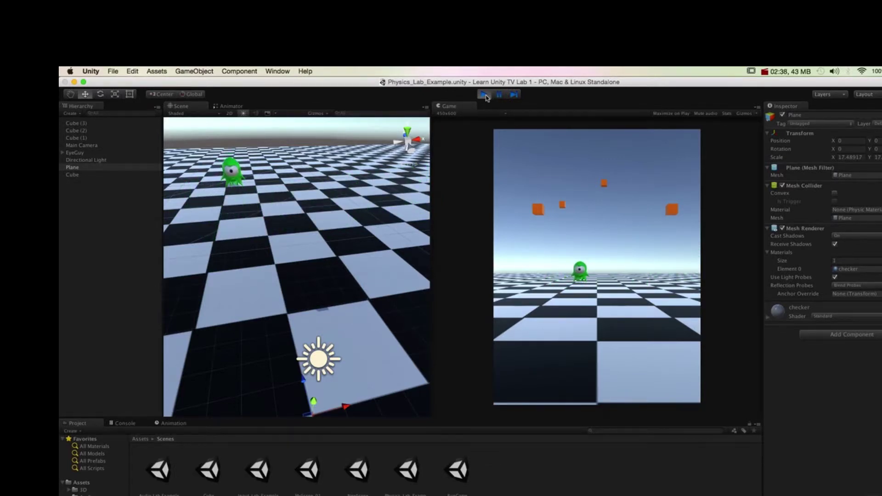
Exit Play mode to reset the scene, and run the game once more before stopping it again
{"action": "left_click", "coordinate": [486, 96]}
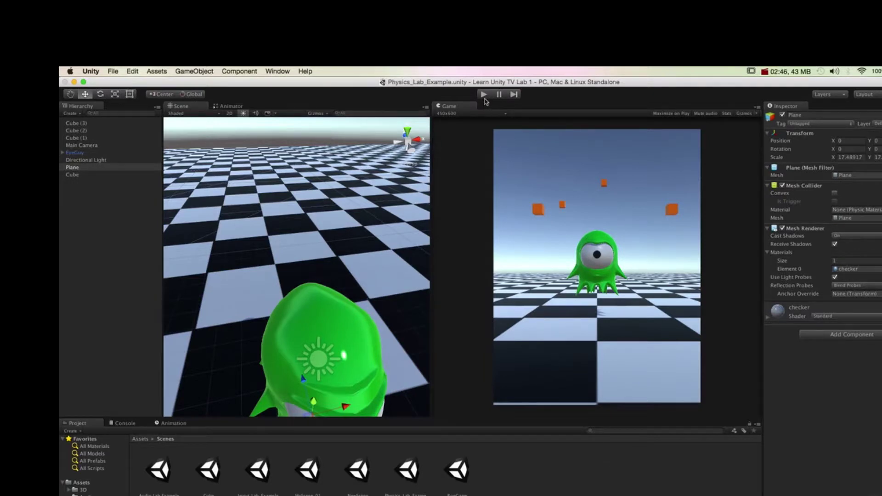
{"action": "left_click", "coordinate": [485, 97]}
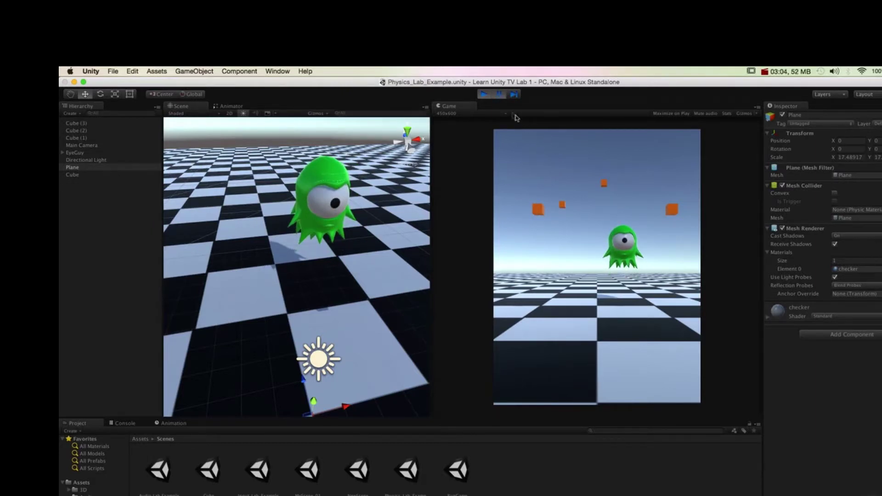
{"action": "left_click", "coordinate": [485, 95]}
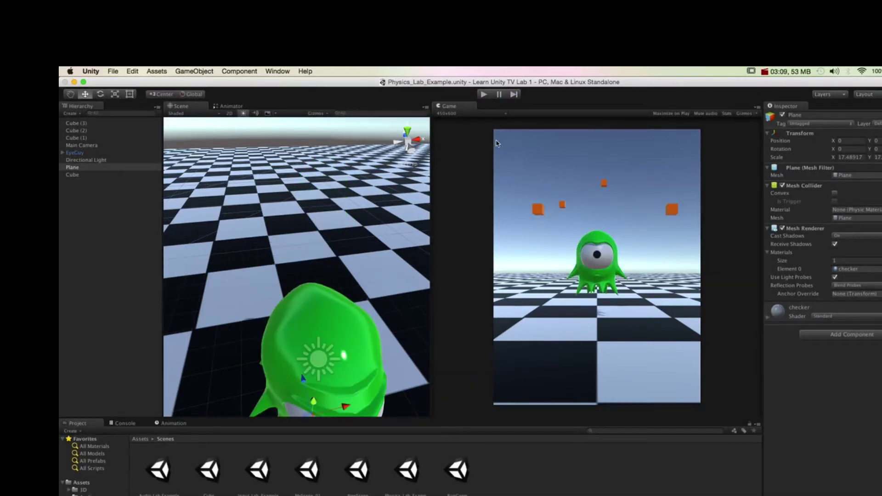
Run the game and move the object Cube along the X axis to about 0.5 in the scene
{"action": "scroll", "coordinate": [277, 311], "scroll_direction": "down", "scroll_amount": 5}
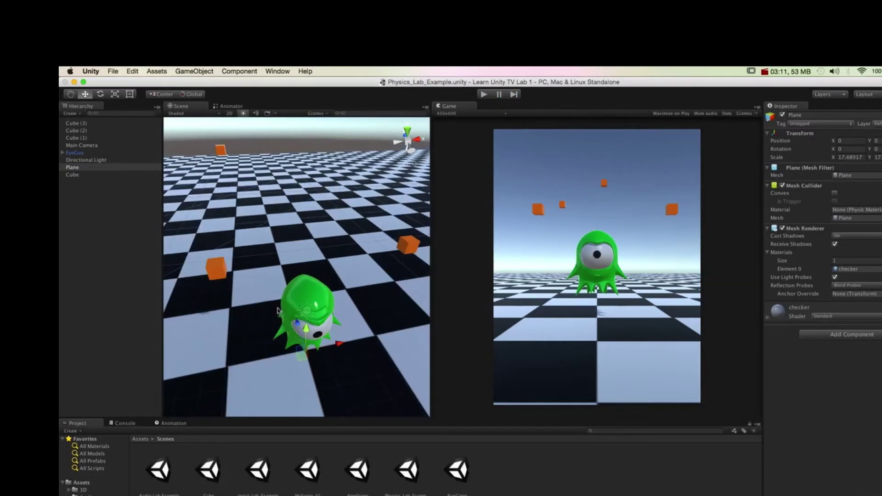
{"action": "left_click_drag", "start_coordinate": [277, 311], "coordinate": [464, 173], "text": "alt"}
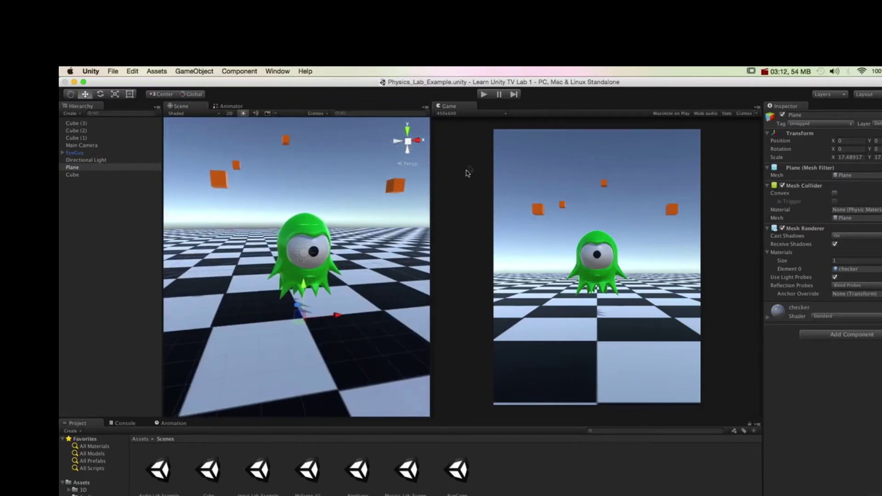
{"action": "left_click", "coordinate": [484, 94]}
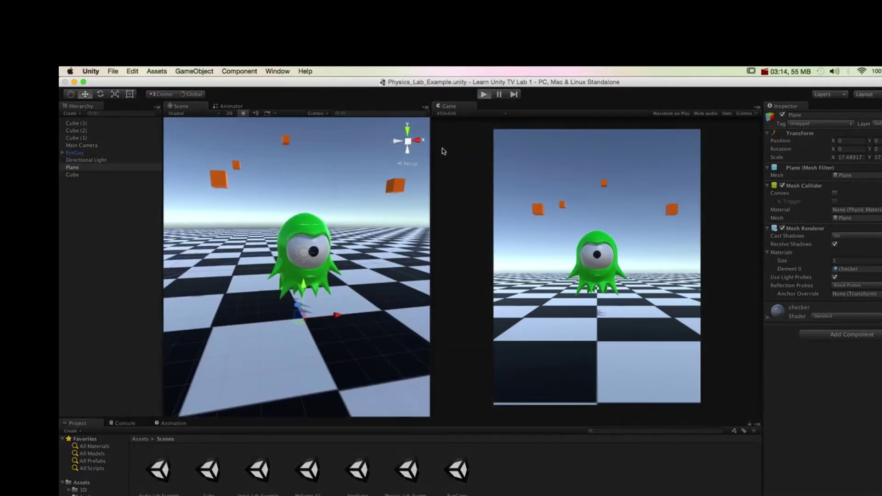
{"action": "left_click", "coordinate": [395, 186]}
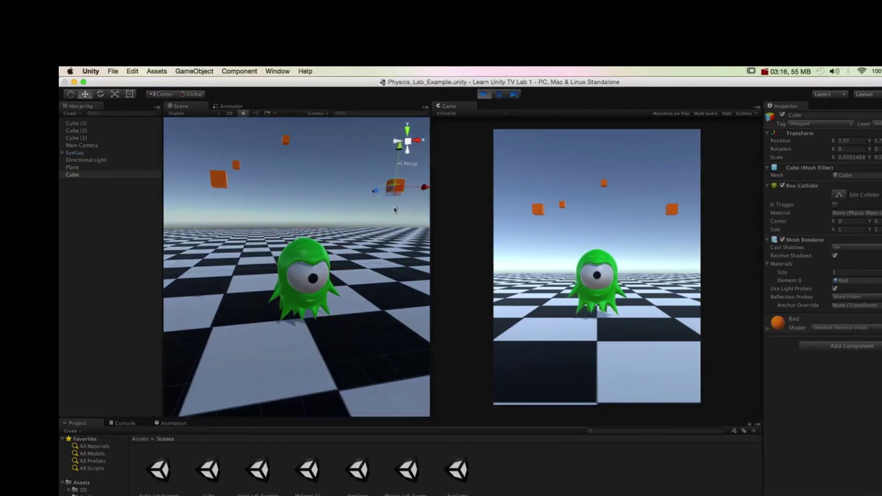
{"action": "left_click_drag", "start_coordinate": [423, 189], "coordinate": [358, 193]}
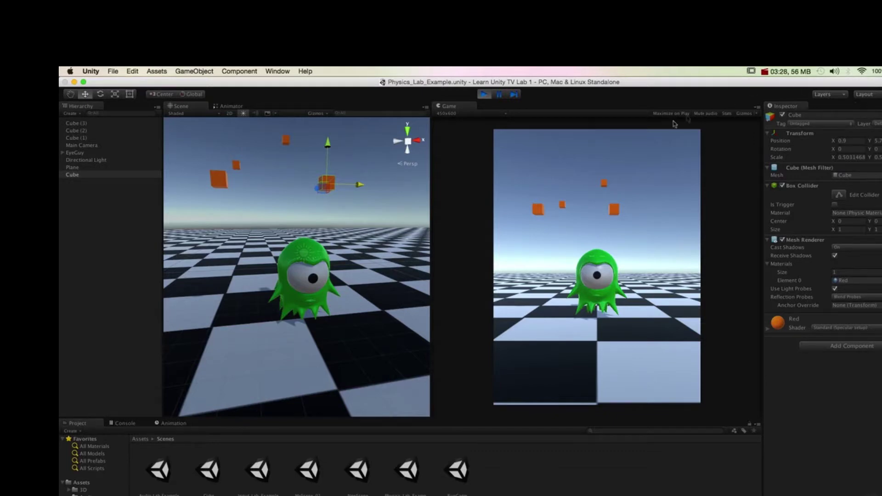
{"action": "left_click_drag", "start_coordinate": [355, 186], "coordinate": [345, 186]}
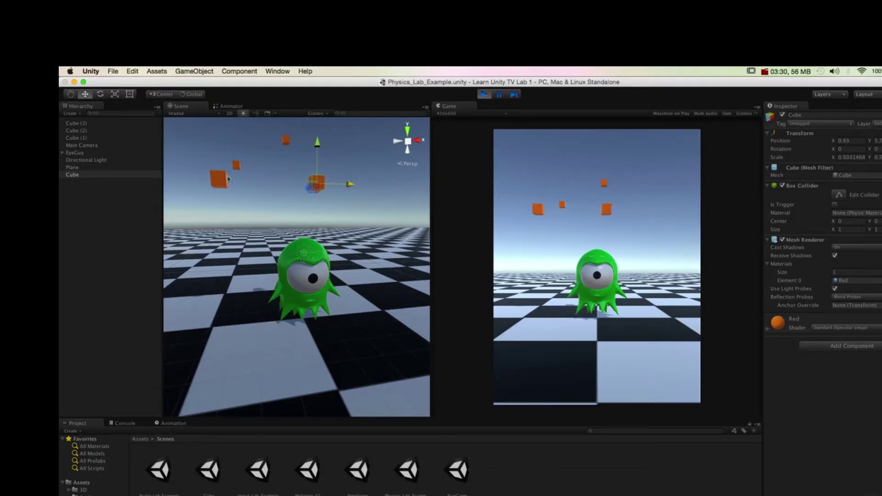
Shift Cube (1) inward along X and lower it slightly, and move Cube (3) to X about -0.82
{"action": "left_click", "coordinate": [219, 179]}
{"action": "left_click_drag", "start_coordinate": [242, 183], "coordinate": [270, 184]}
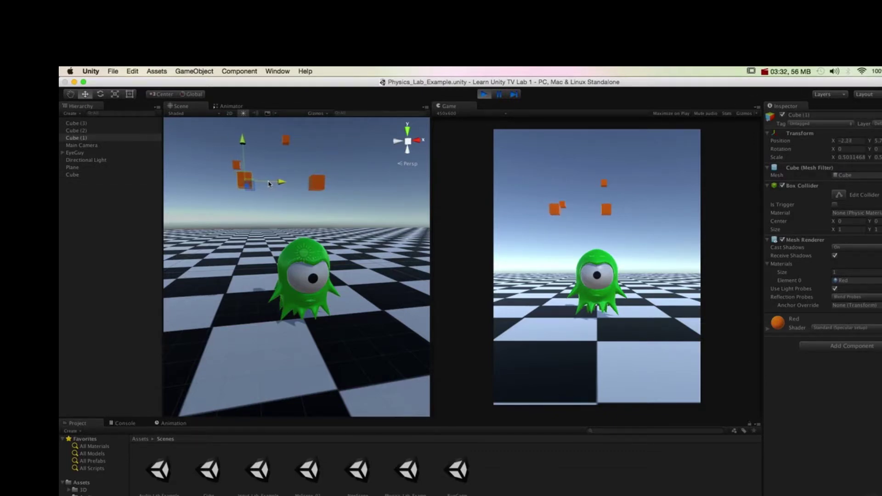
{"action": "left_click_drag", "start_coordinate": [246, 150], "coordinate": [247, 164]}
{"action": "left_click", "coordinate": [286, 140]}
{"action": "left_click_drag", "start_coordinate": [336, 146], "coordinate": [313, 143]}
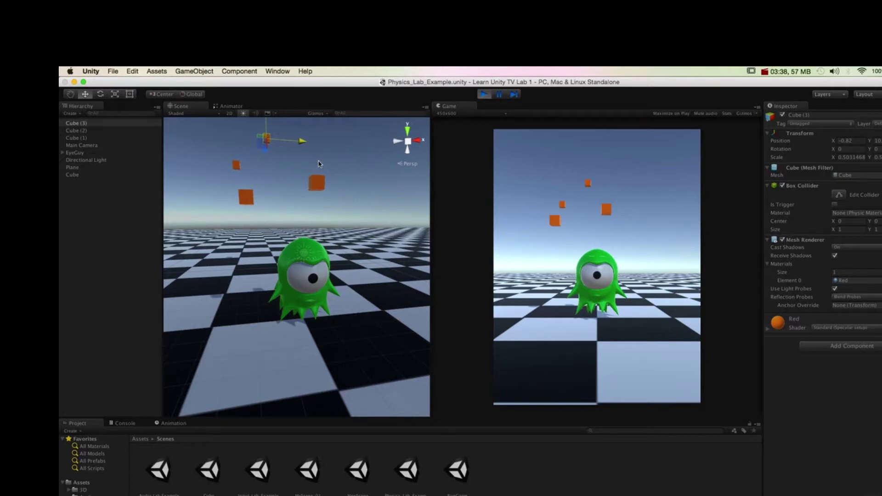
Move Cube (1) to X about -0.81 and raise it to Y about 7.7, and exit Play mode to discard the changes
{"action": "key", "text": "alt"}
{"action": "left_click_drag", "start_coordinate": [289, 254], "coordinate": [277, 267], "text": "alt"}
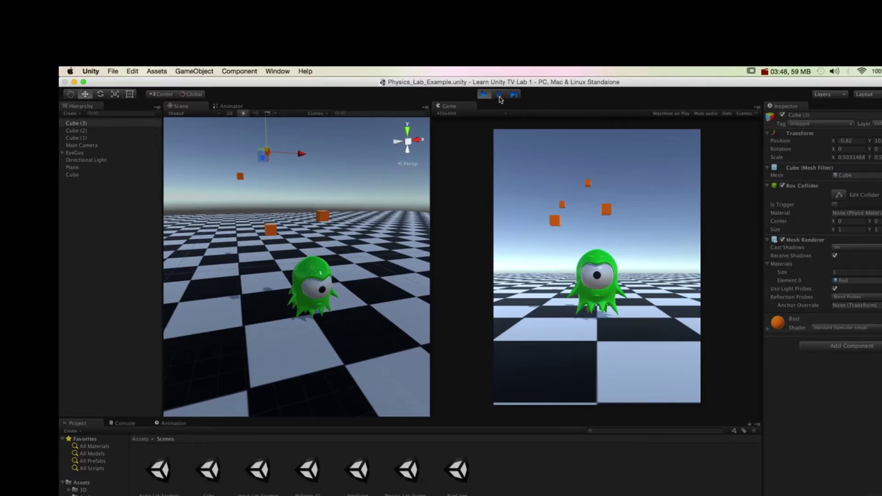
{"action": "left_click", "coordinate": [271, 229]}
{"action": "left_click_drag", "start_coordinate": [298, 230], "coordinate": [324, 226]}
{"action": "left_click_drag", "start_coordinate": [298, 190], "coordinate": [298, 134]}
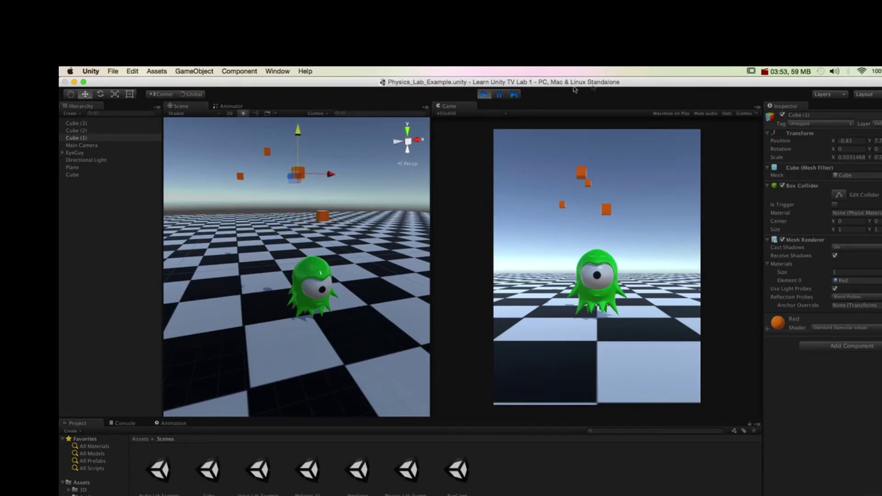
{"action": "left_click", "coordinate": [484, 95]}
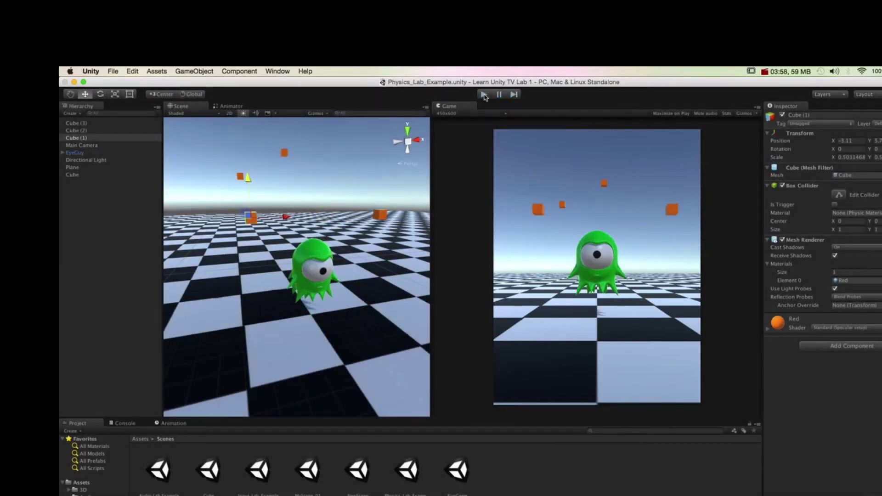